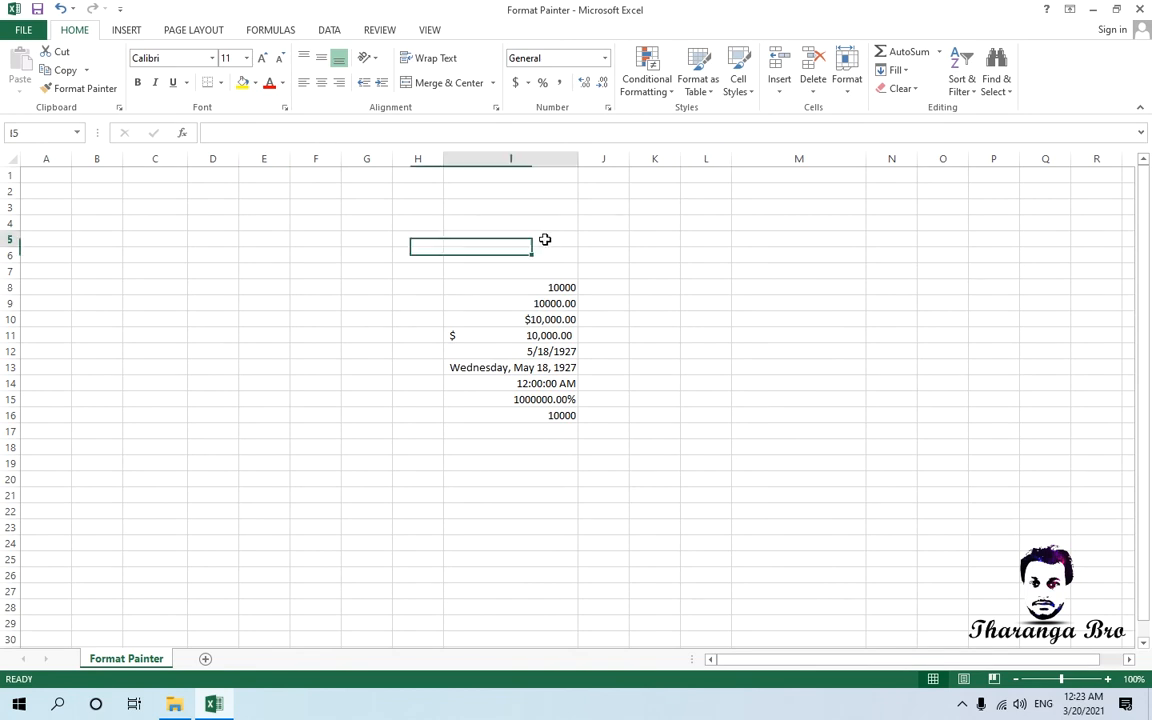
pyautogui.moveTo(545, 237); pyautogui.dragTo(527, 465)
pyautogui.click(179, 288)
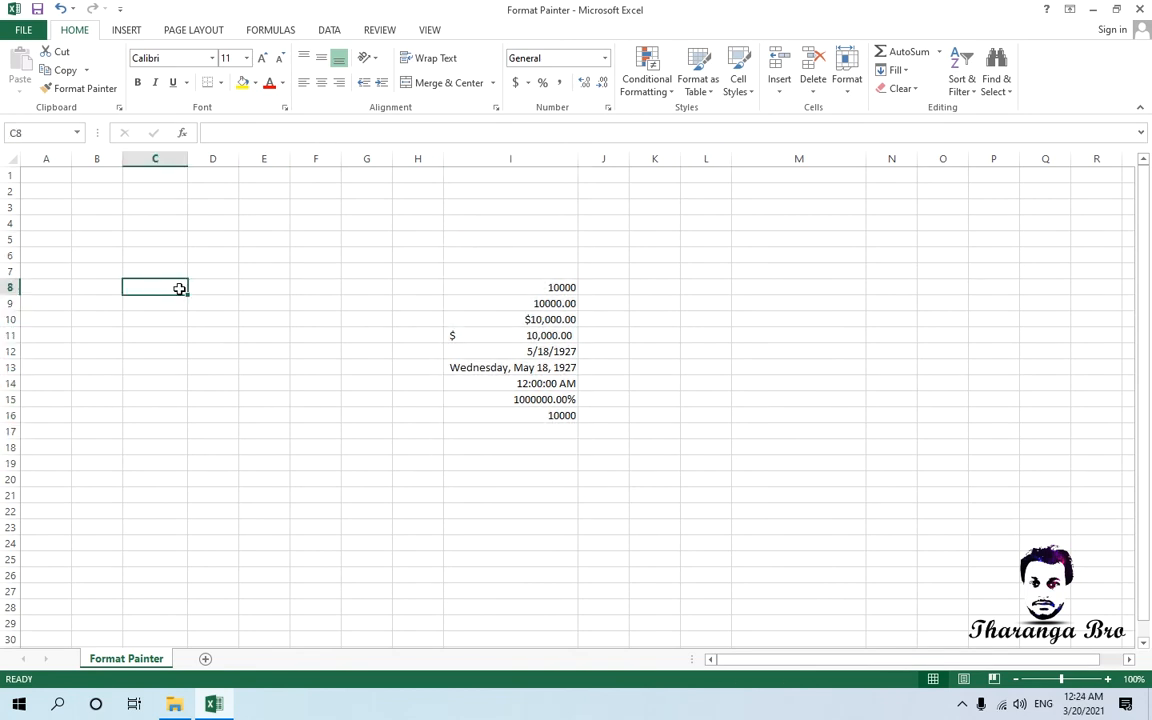
pyautogui.click(210, 288)
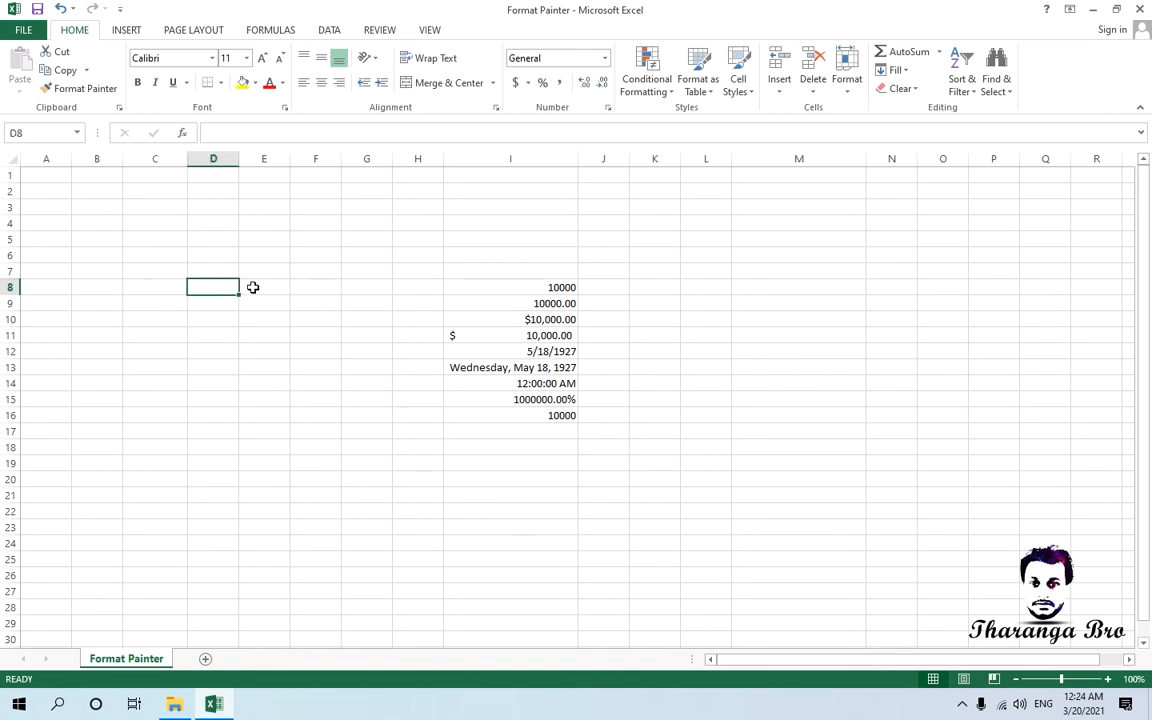
pyautogui.click(494, 282)
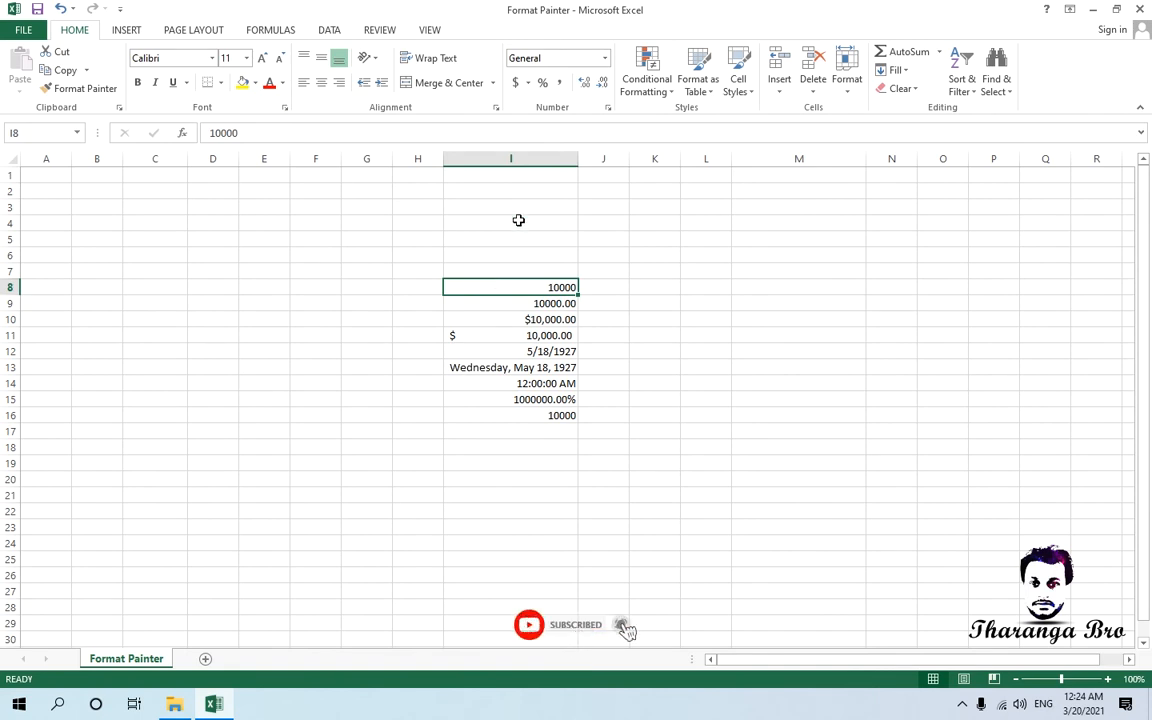
pyautogui.click(465, 299)
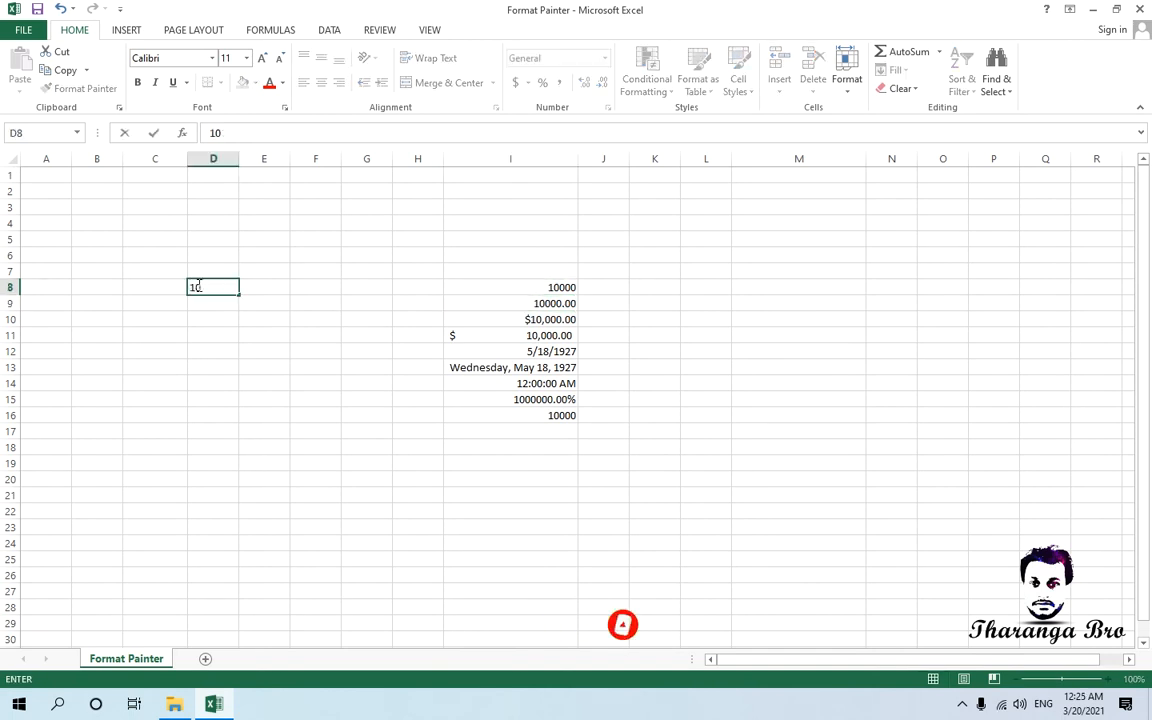
# - Clear the partial entry in cell D8 and enter the value 10000
pyautogui.press('BackSpace')
pyautogui.press('BackSpace')
pyautogui.press('Escape')
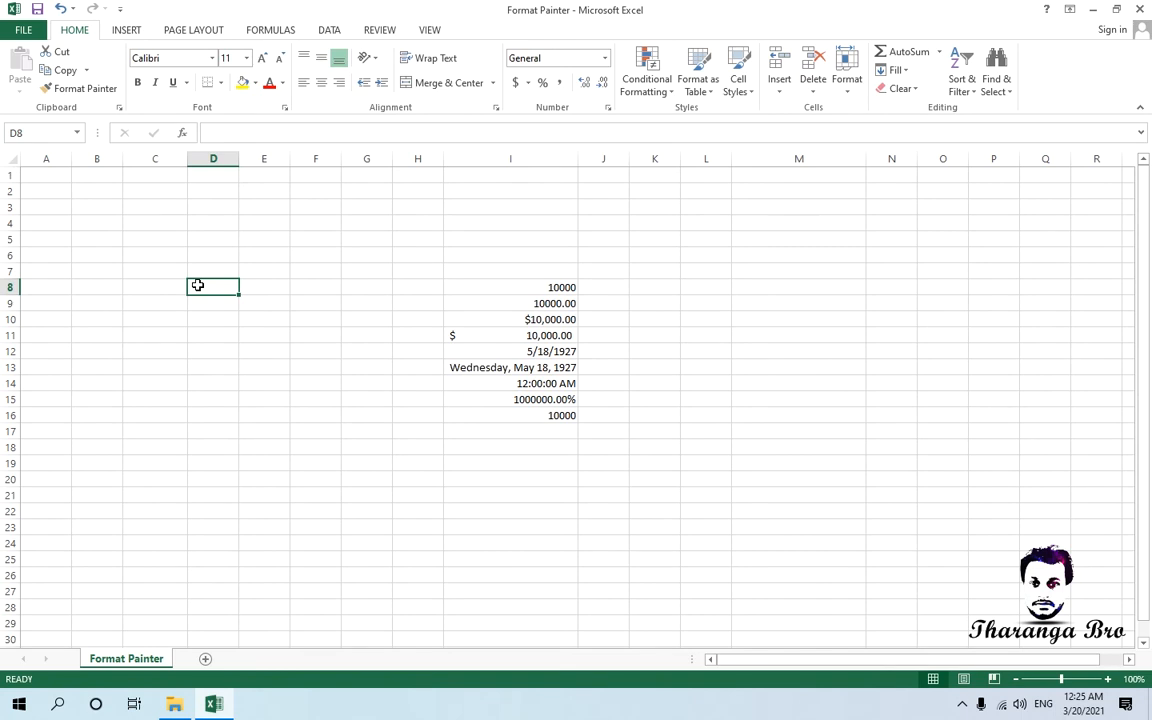
pyautogui.write('10000')
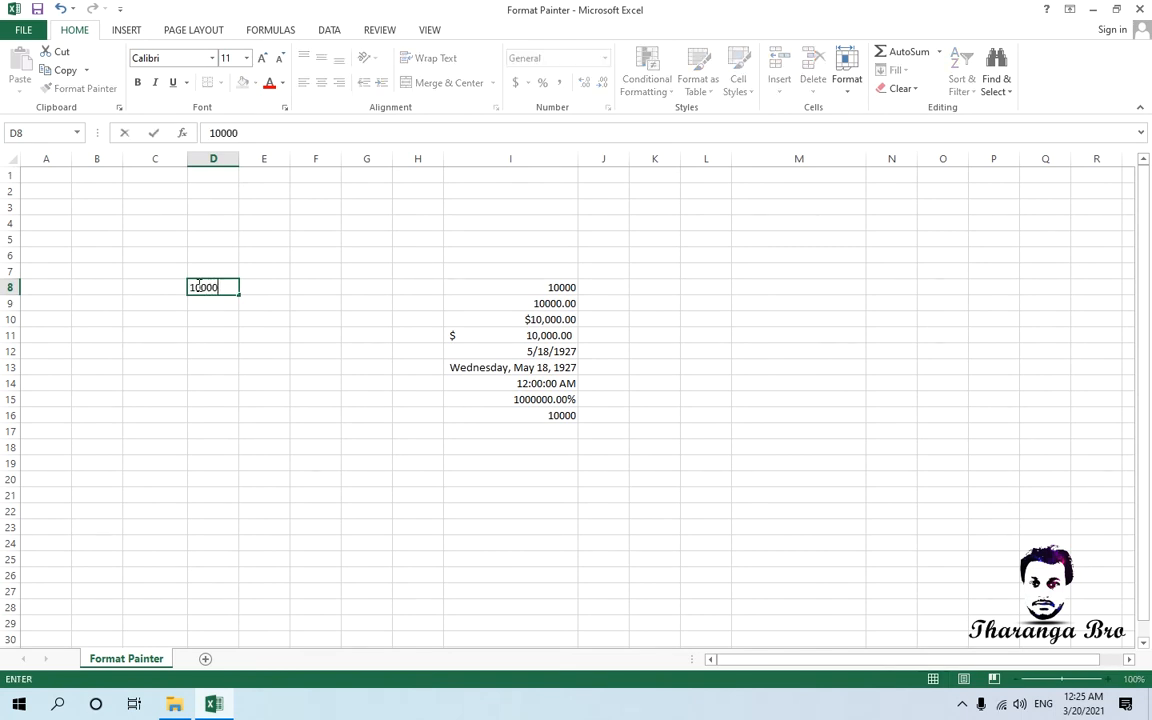
pyautogui.press('Return')
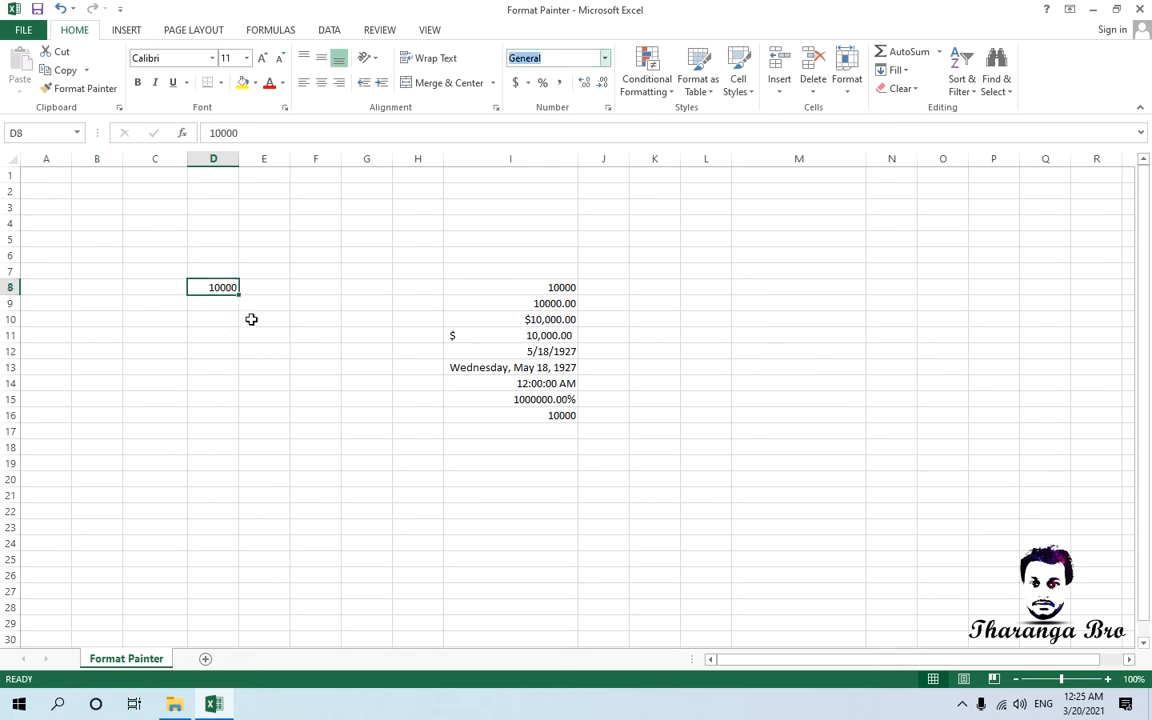
# - Apply the Number format to the value in cell D8
pyautogui.click(557, 60)
pyautogui.click(248, 322)
pyautogui.click(221, 289)
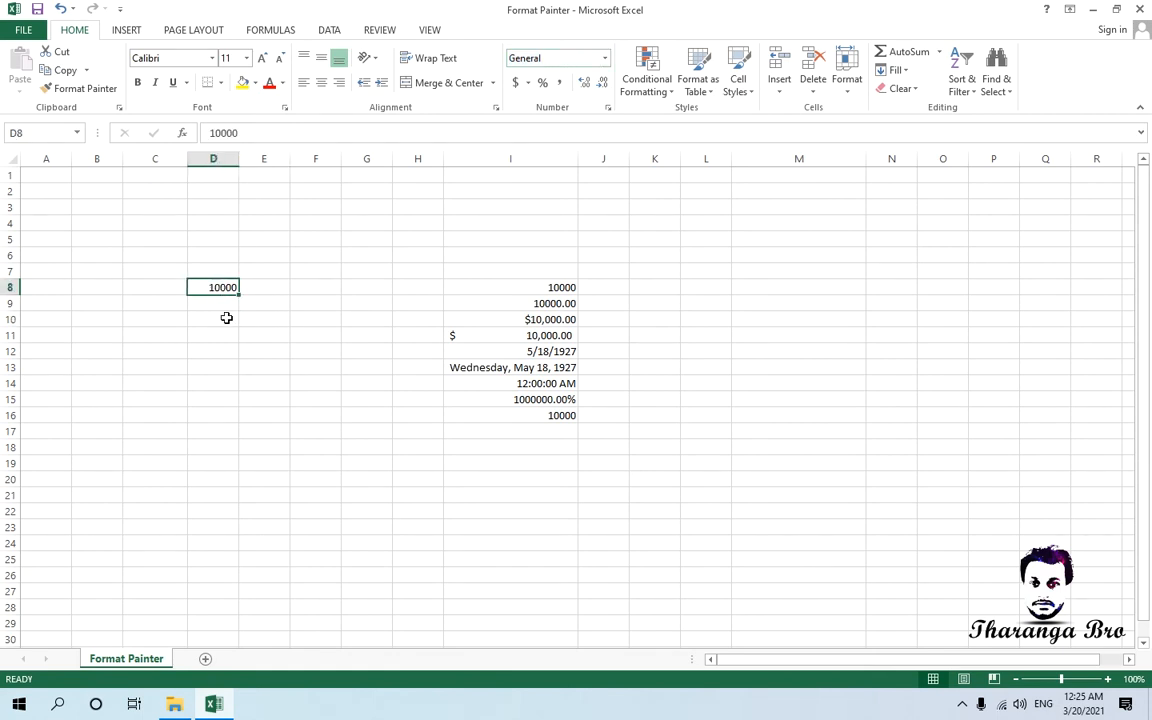
pyautogui.click(232, 318)
pyautogui.click(229, 288)
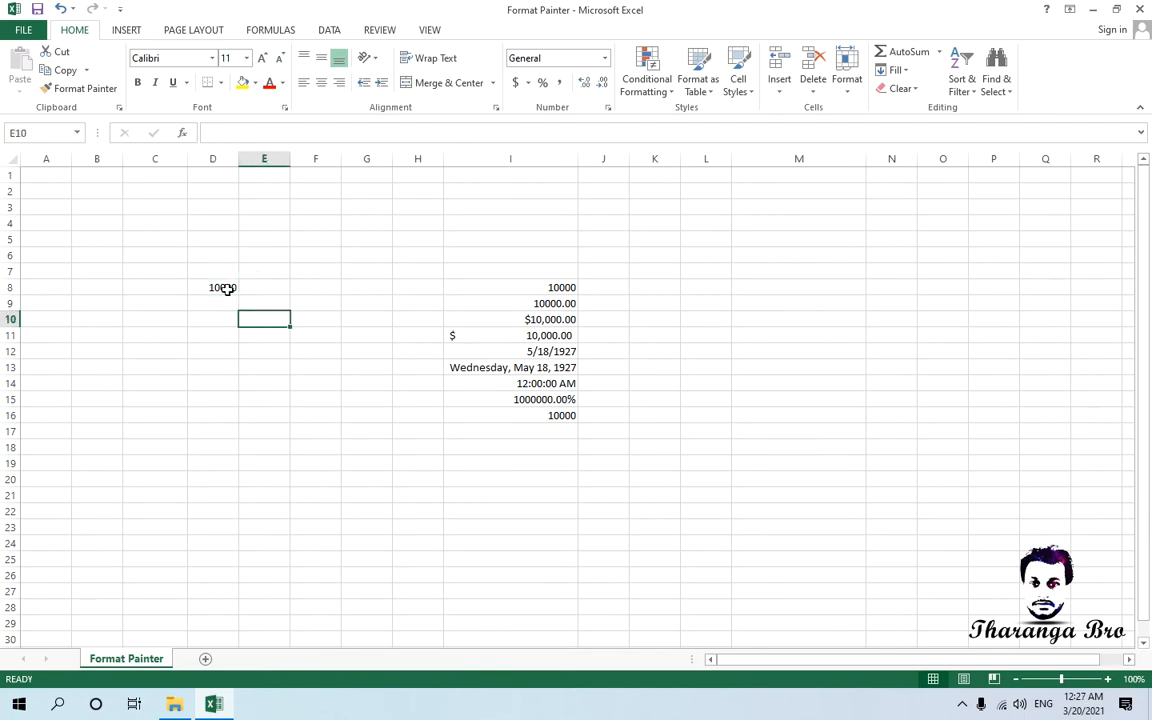
pyautogui.click(228, 289)
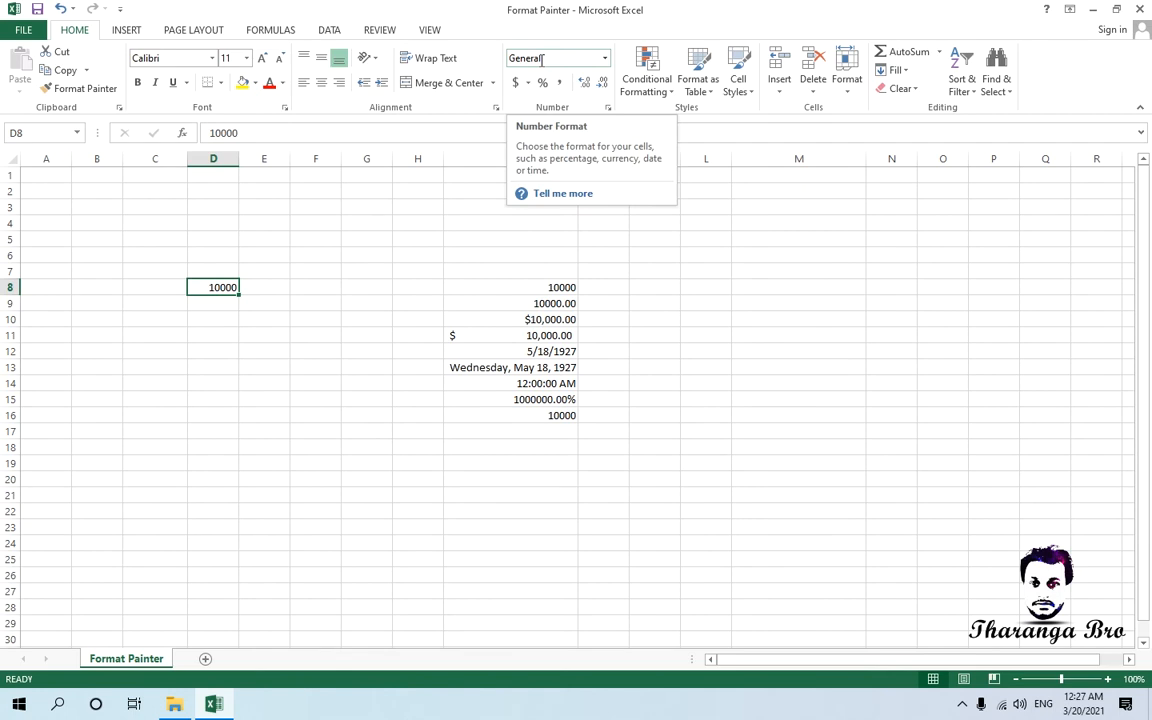
pyautogui.click(604, 59)
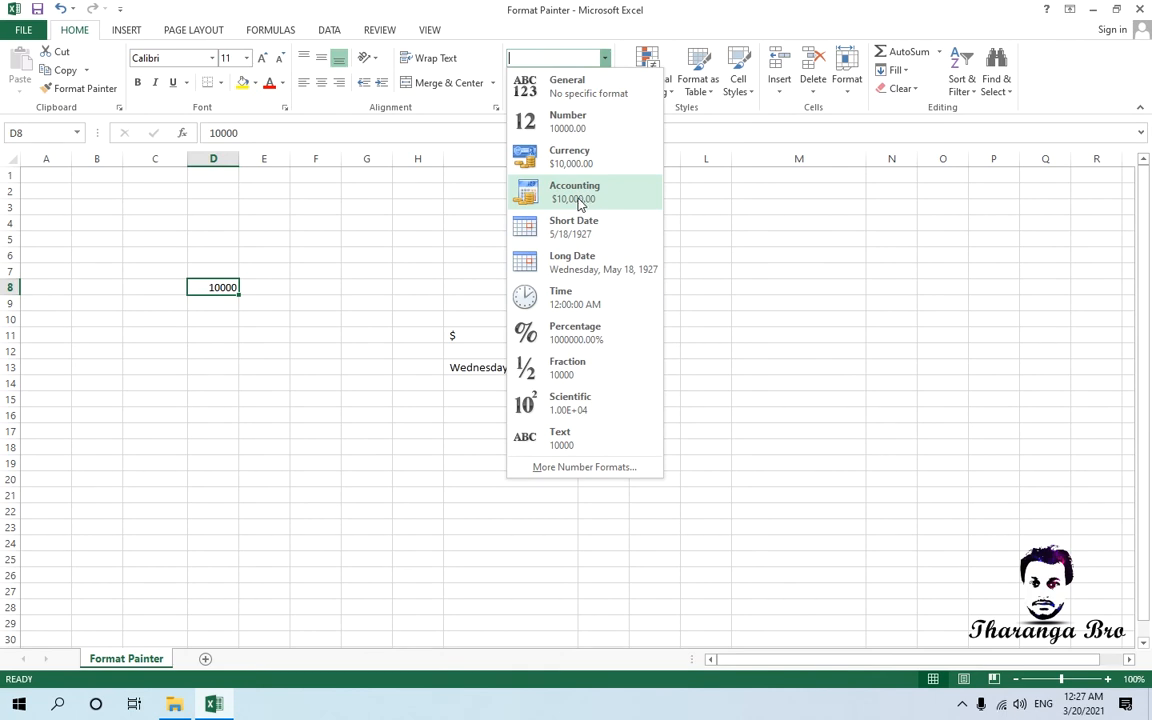
pyautogui.click(566, 132)
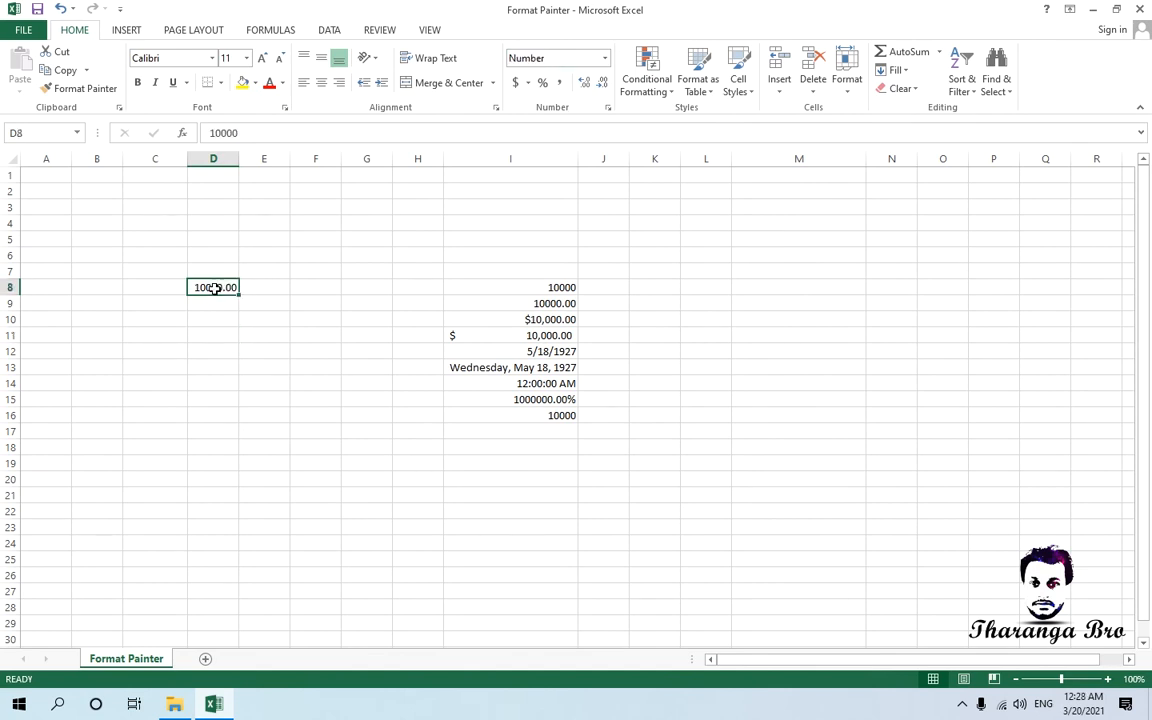
# - Apply the Currency format to the value in cell D8
pyautogui.click(219, 335)
pyautogui.click(213, 289)
pyautogui.click(605, 60)
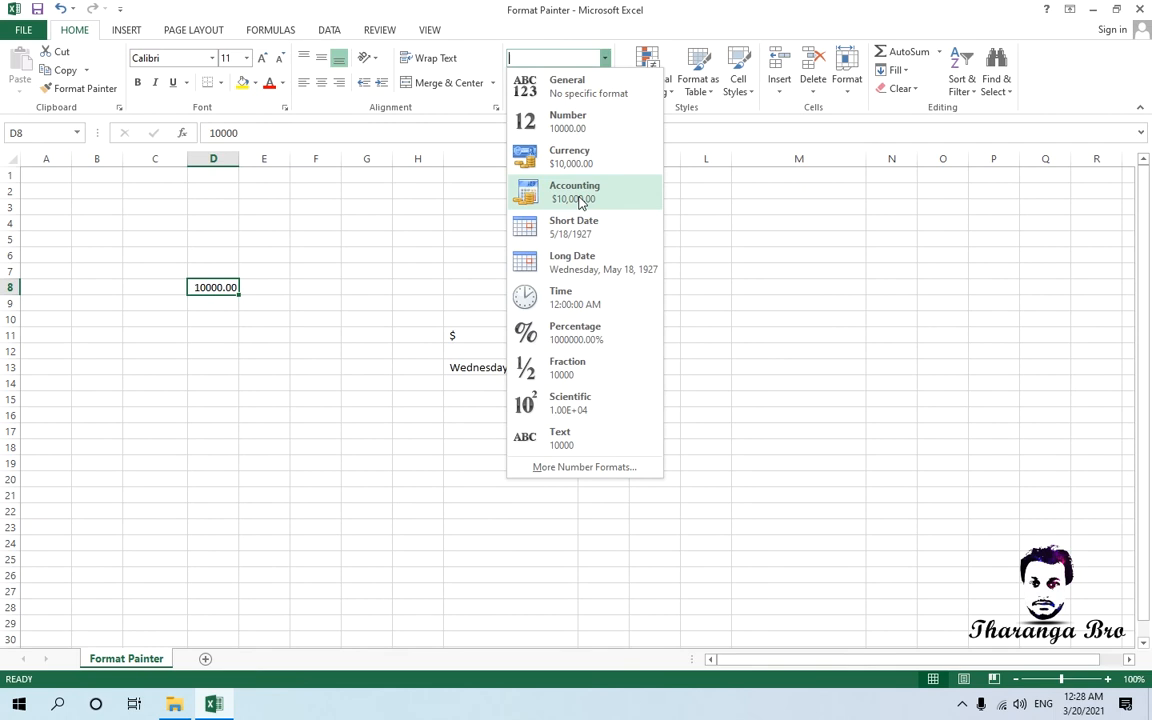
pyautogui.click(569, 160)
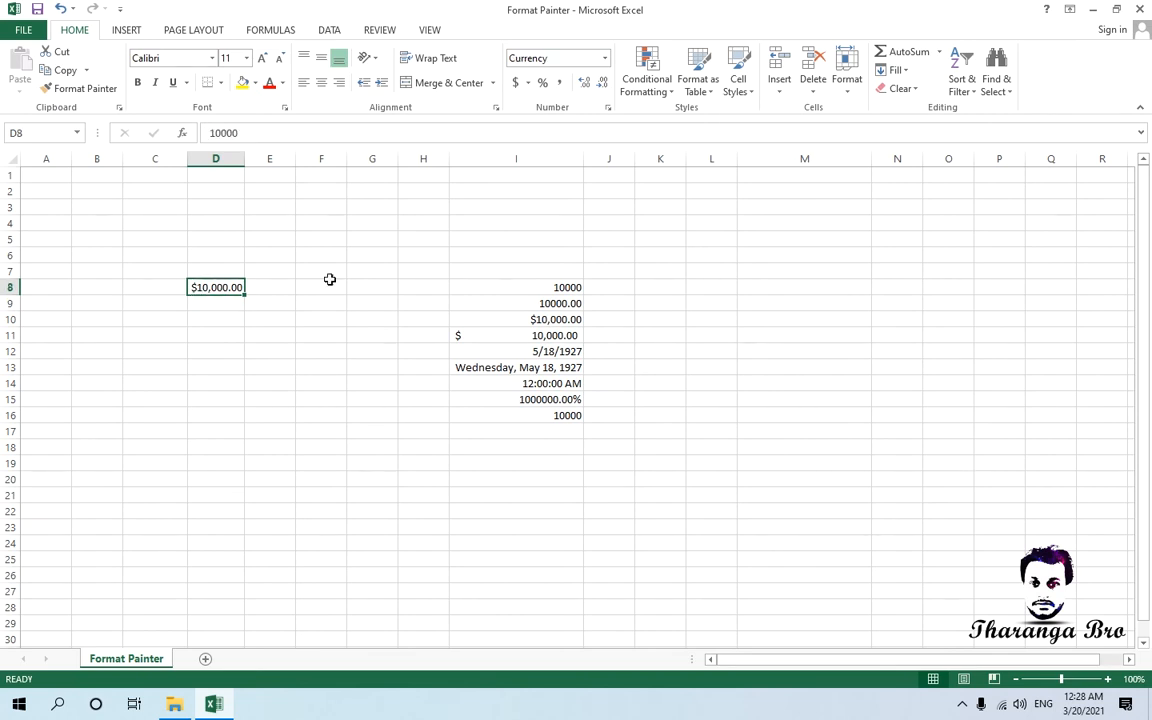
pyautogui.click(247, 346)
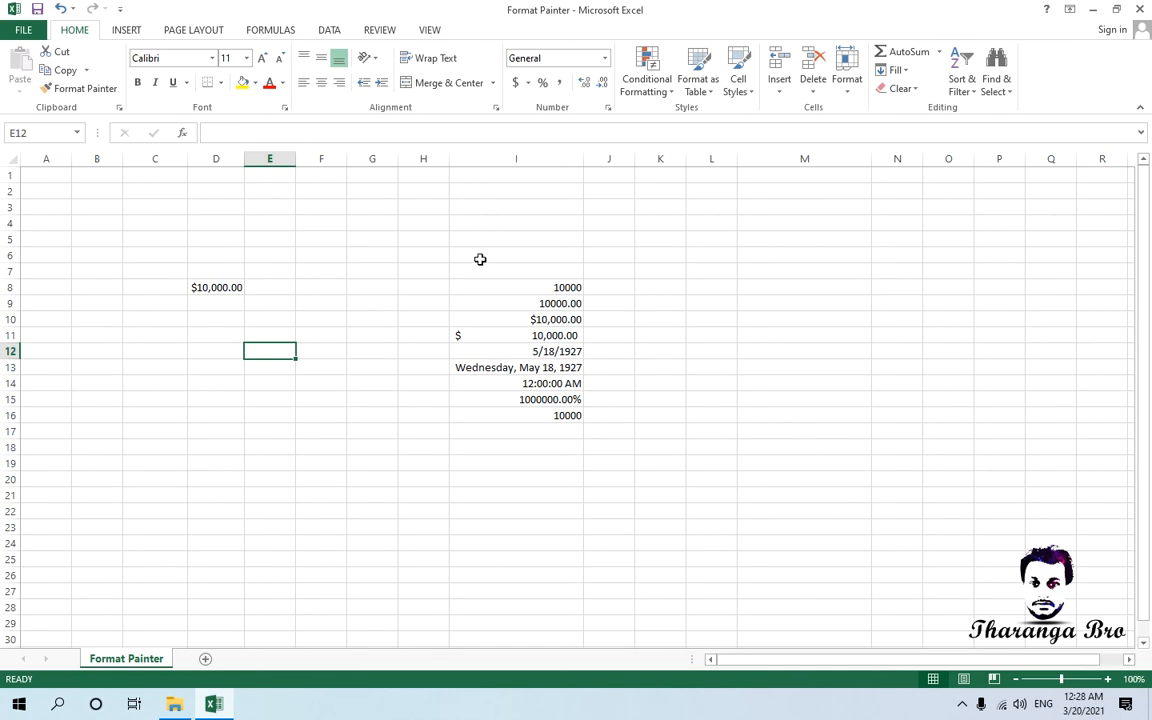
# - Go through the cells in column I from I8 to I16 and examine the number format of each one
pyautogui.click(497, 286)
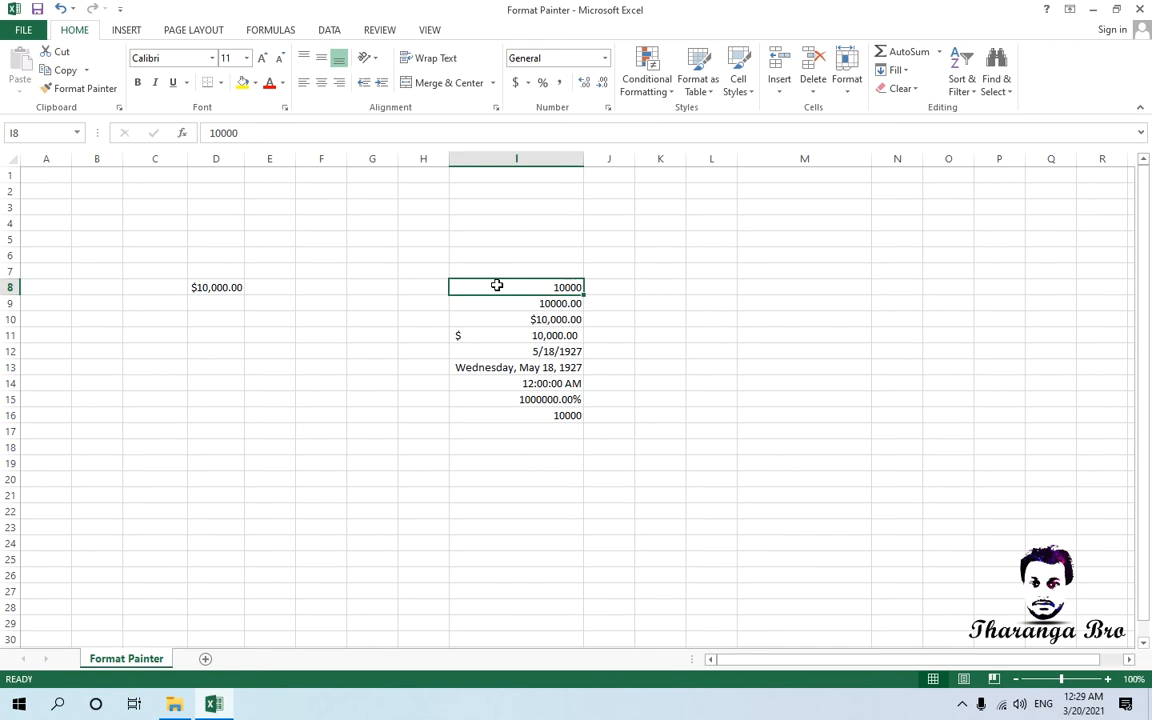
pyautogui.press('Down')
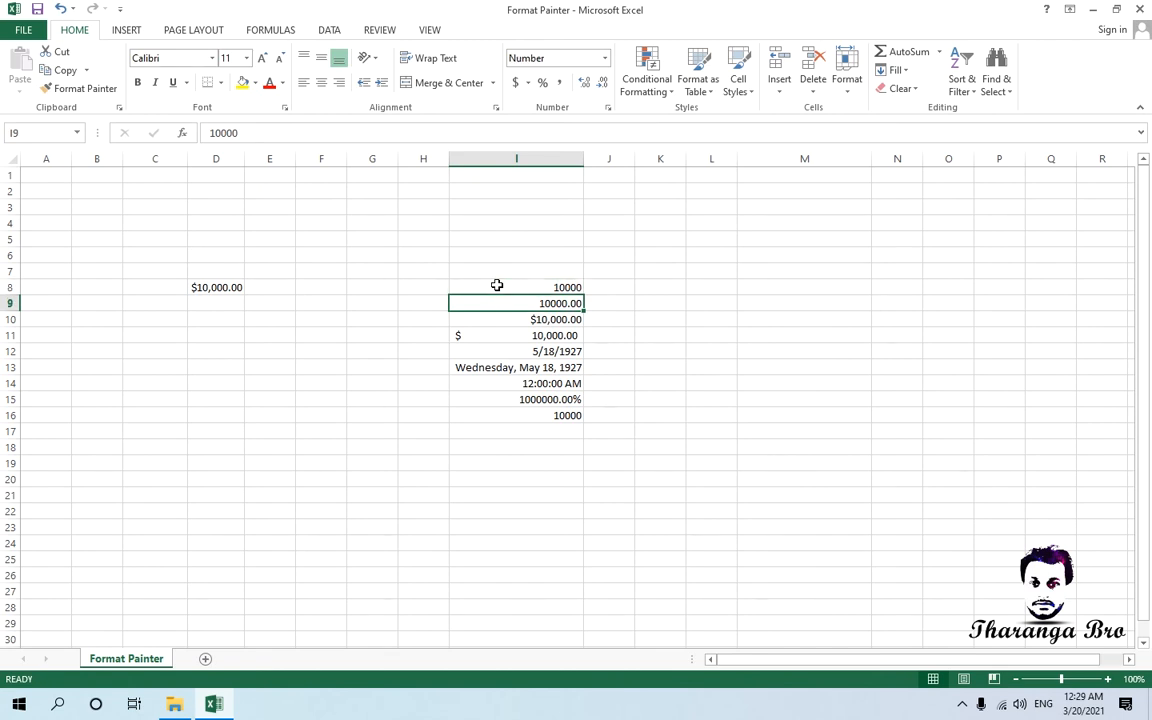
pyautogui.press('Down')
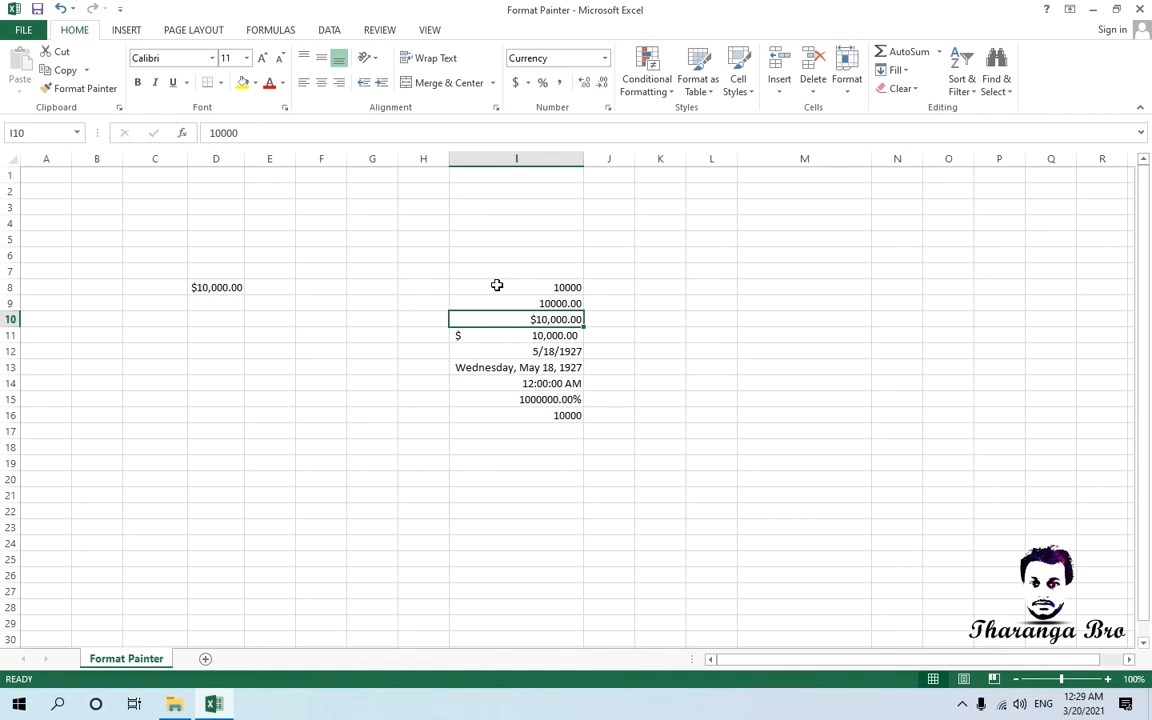
pyautogui.press('Down')
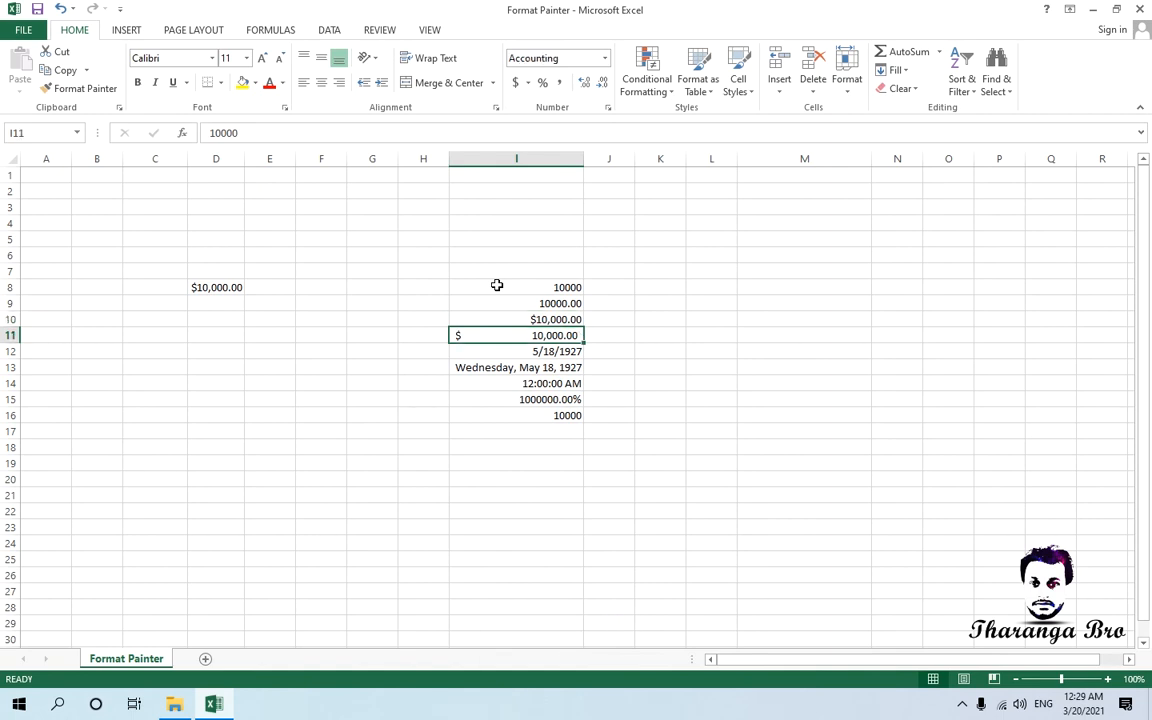
pyautogui.press('Down')
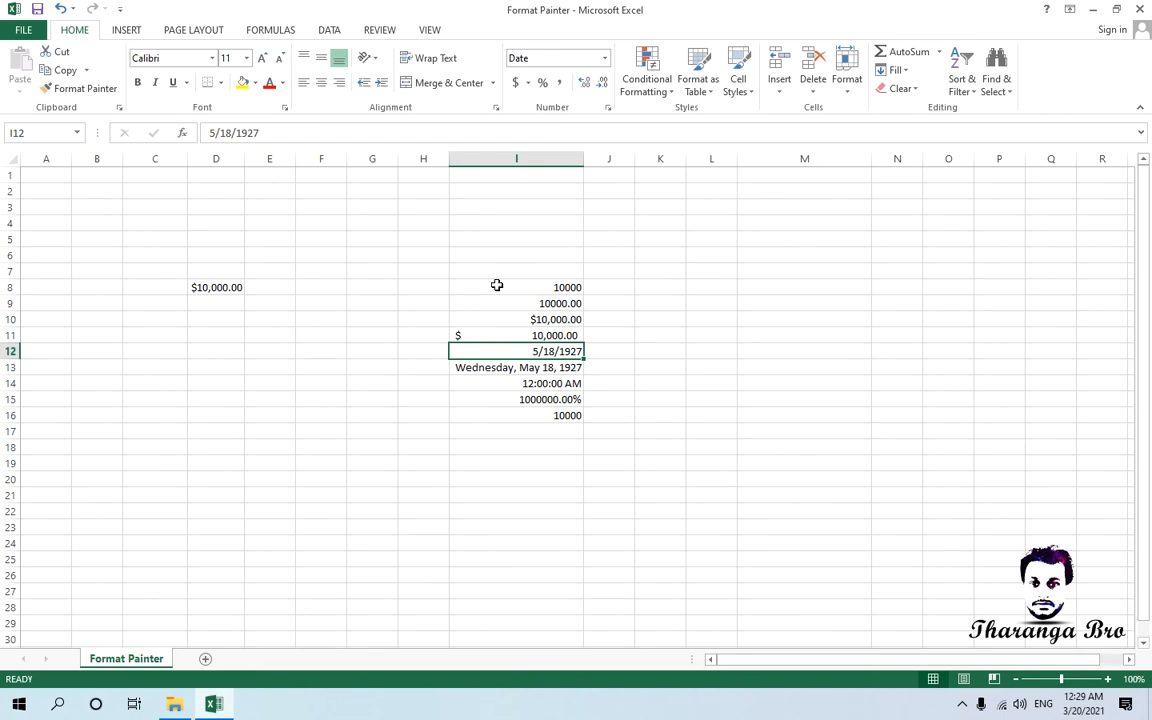
pyautogui.press('Down')
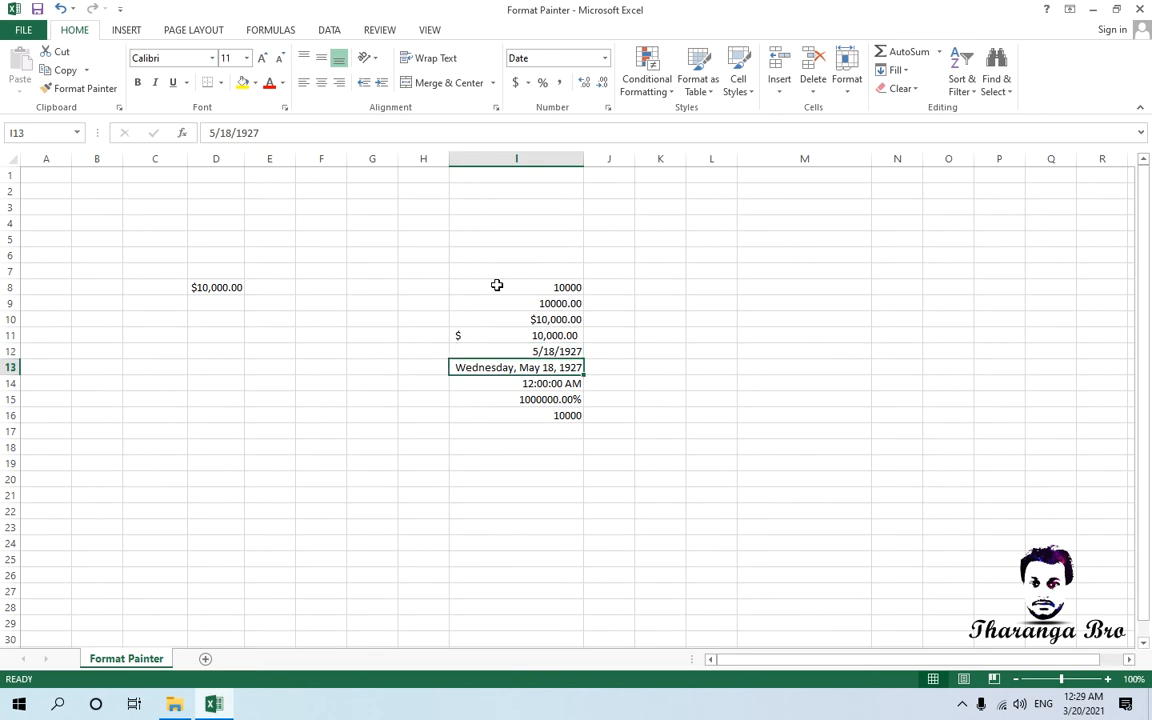
pyautogui.press('Down')
pyautogui.press('Down')
pyautogui.press('Down')
pyautogui.press('Up')
pyautogui.press('Up')
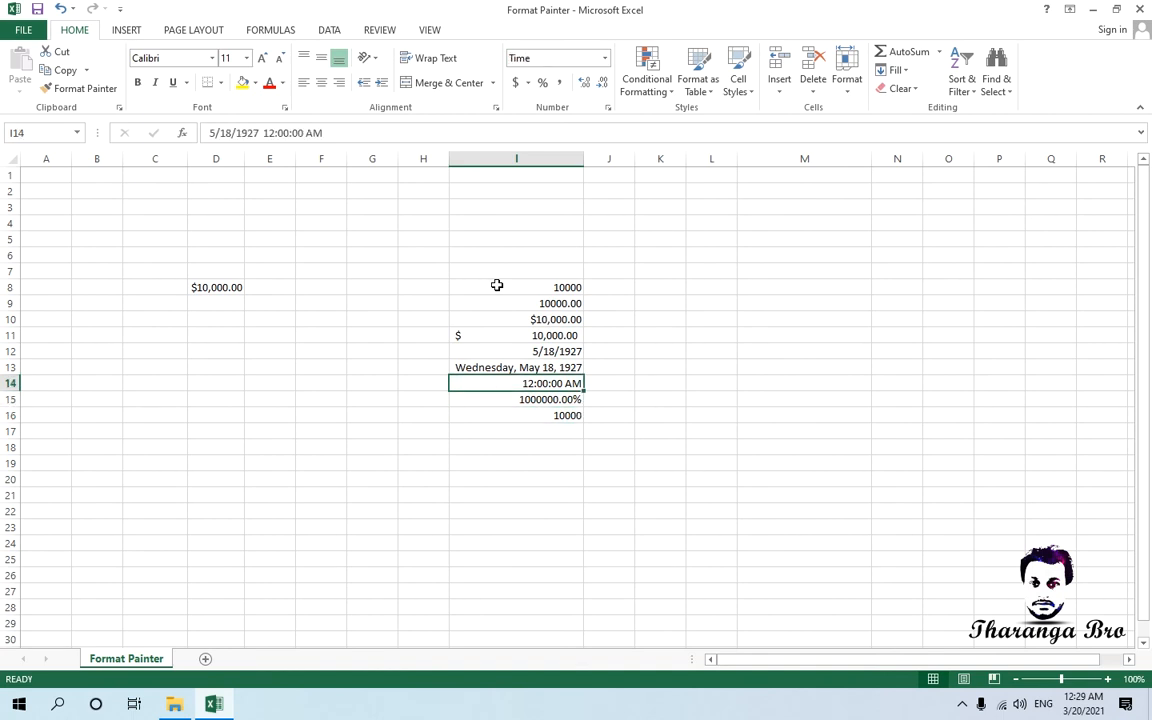
pyautogui.press('Up')
pyautogui.press('Up')
pyautogui.press('Up')
pyautogui.press('Up')
pyautogui.press('Up')
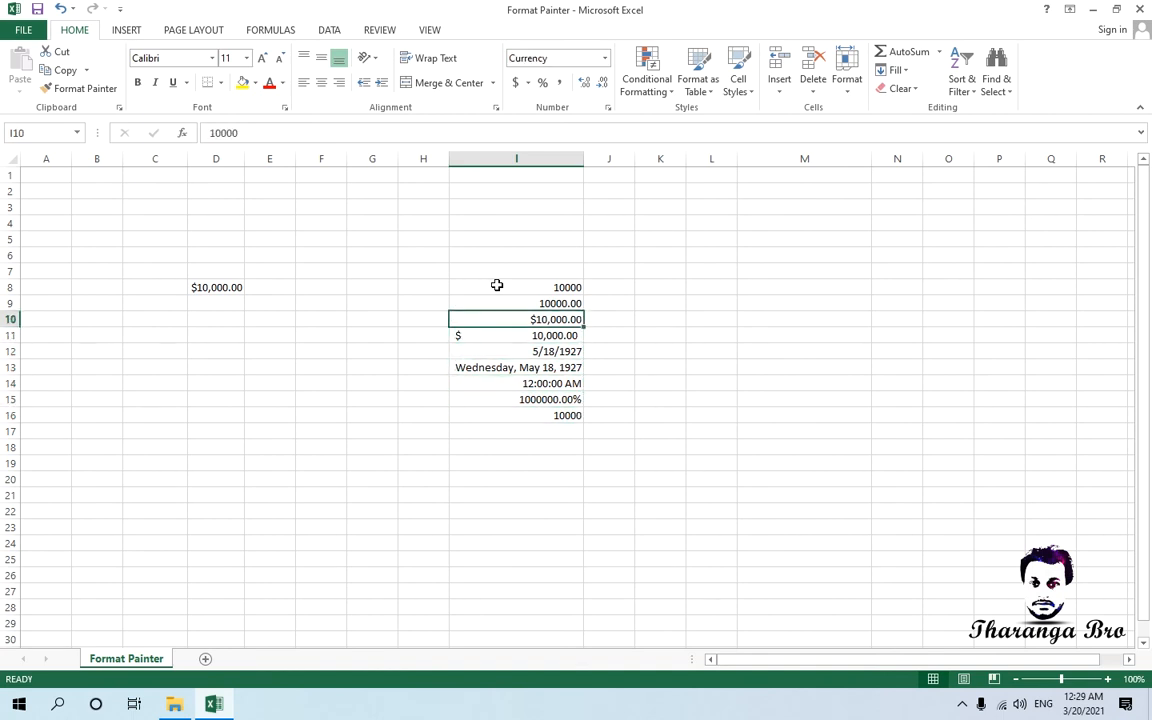
pyautogui.click(473, 368)
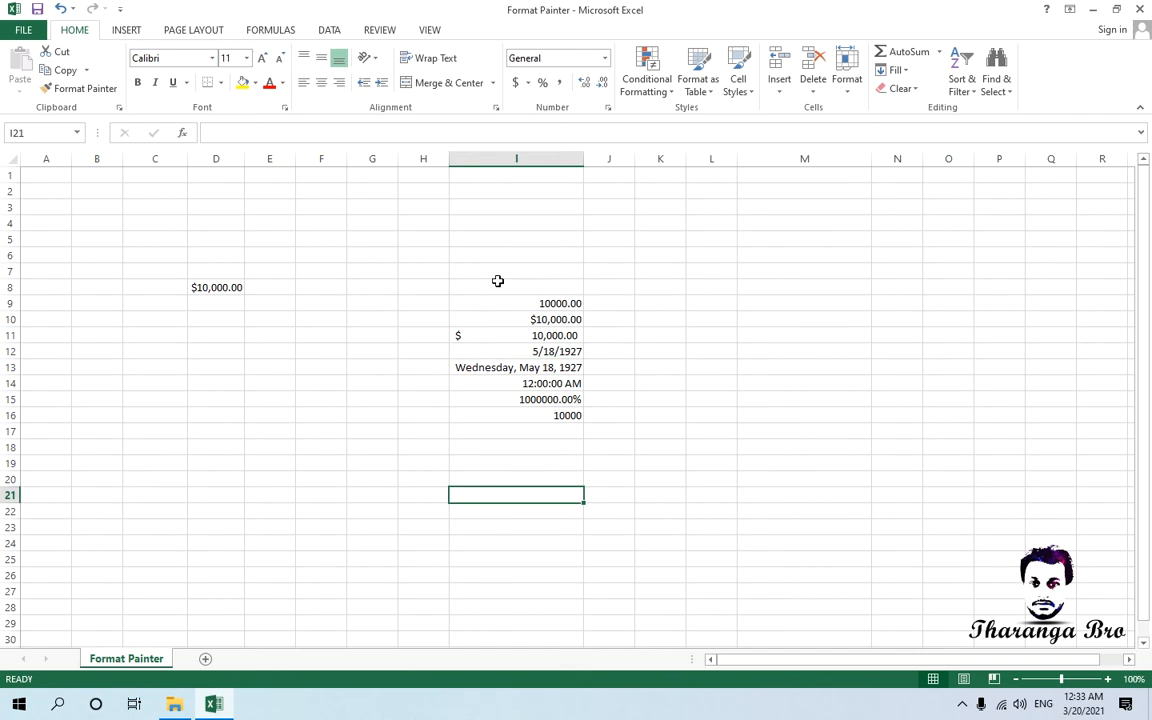
pyautogui.click(521, 300)
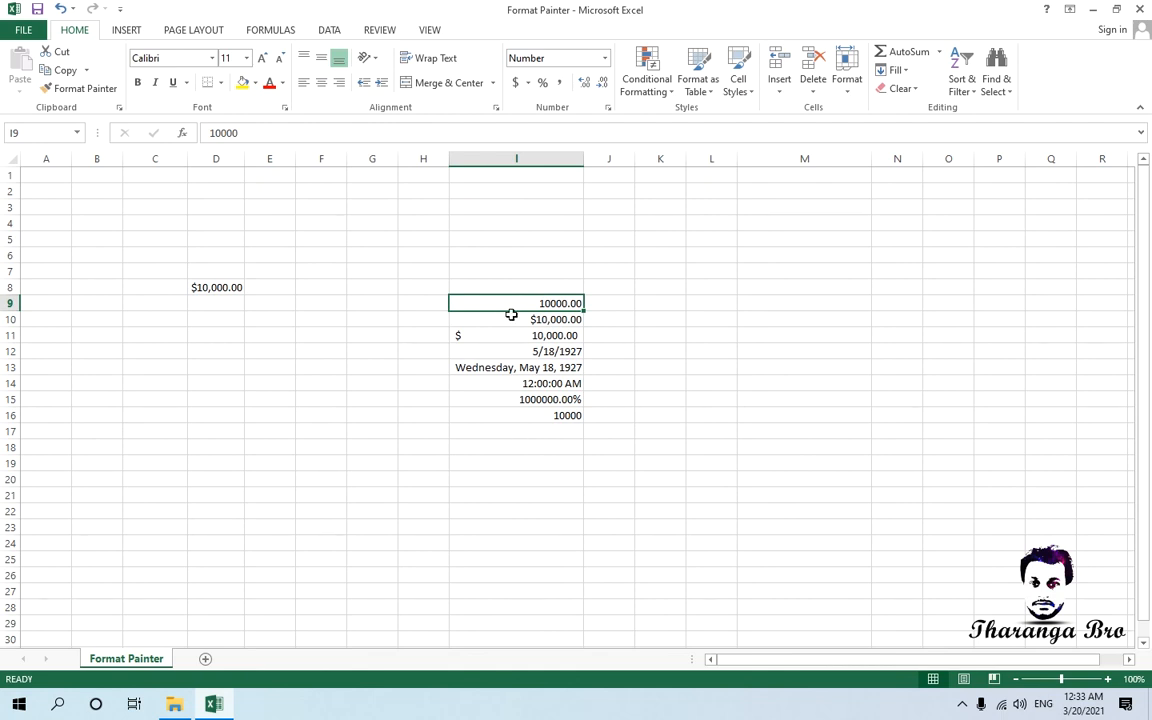
pyautogui.moveTo(527, 543); pyautogui.dragTo(510, 332)
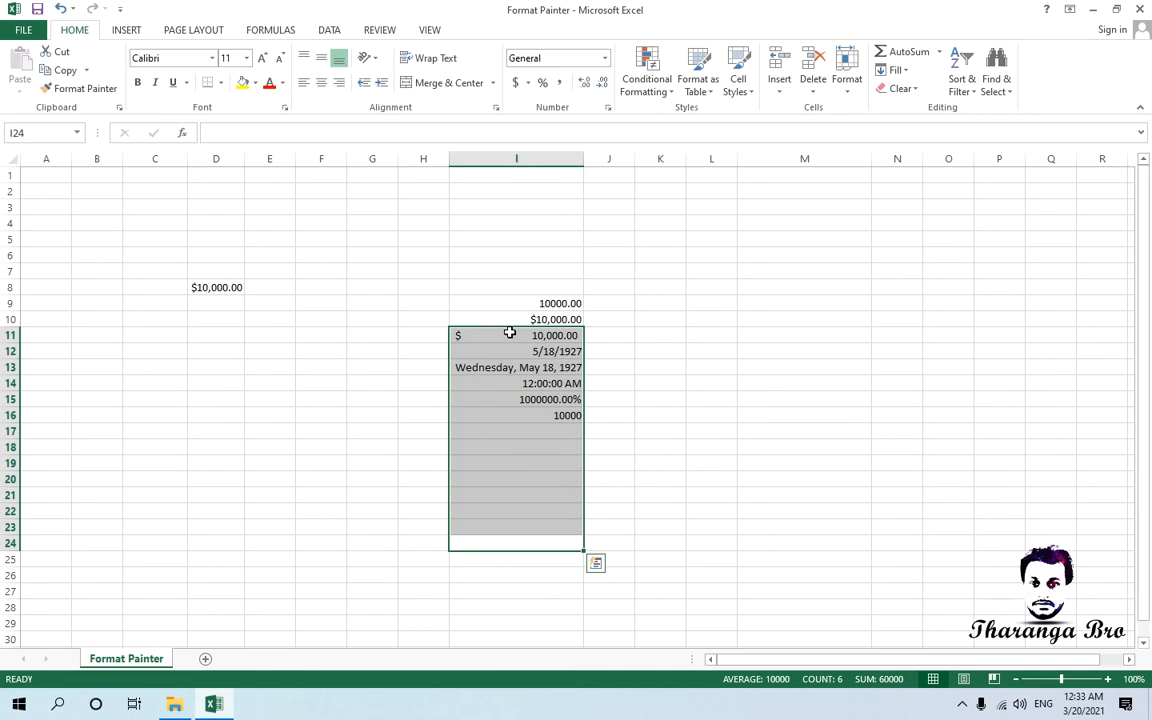
pyautogui.click(527, 265)
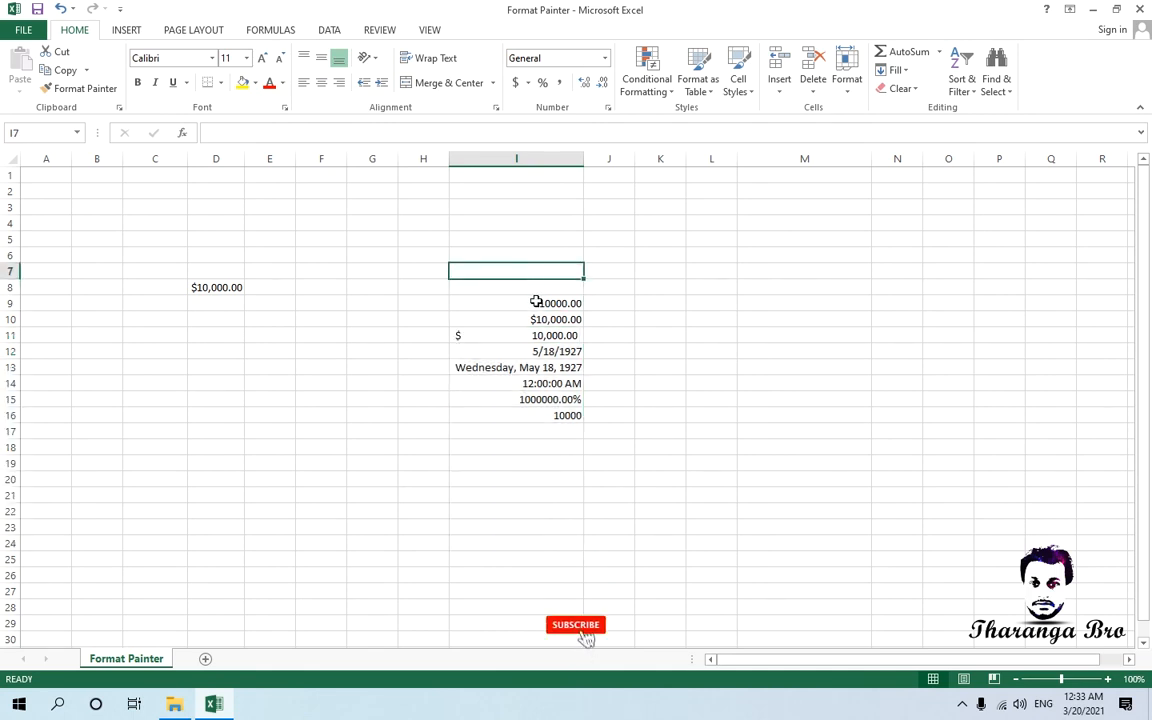
# - Copy the Number format of cell I9 onto cells I10:I16 with Format Painter
pyautogui.click(536, 302)
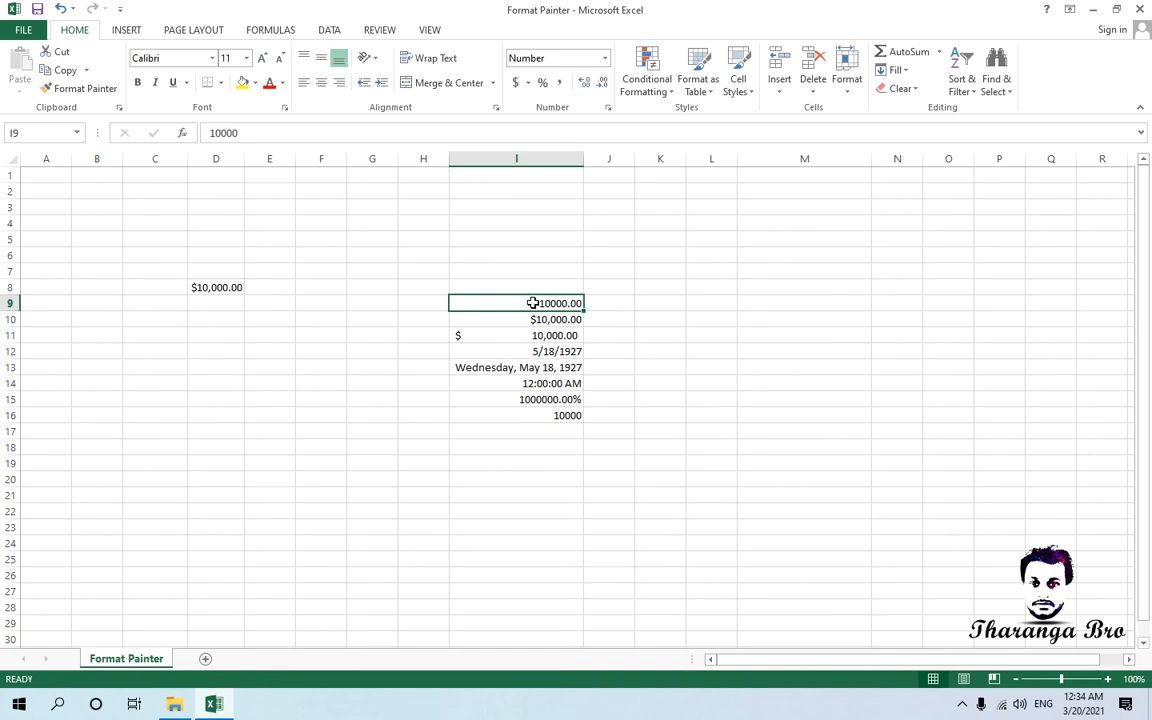
pyautogui.click(70, 91)
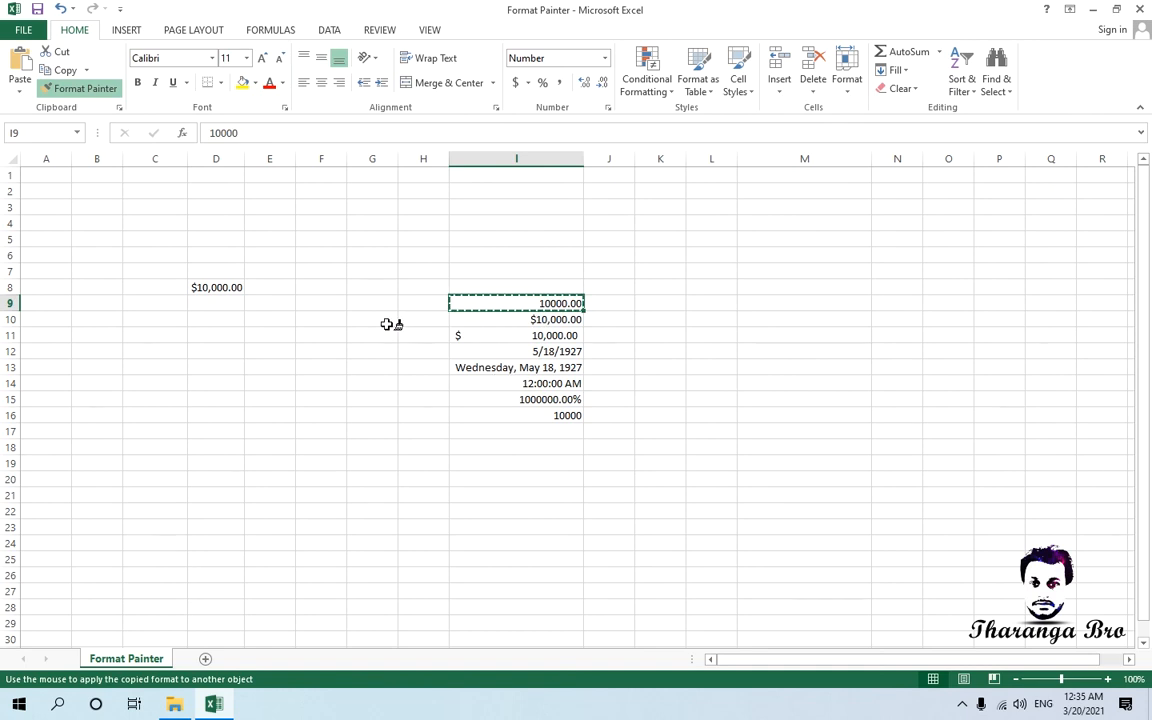
pyautogui.moveTo(481, 322); pyautogui.dragTo(495, 410)
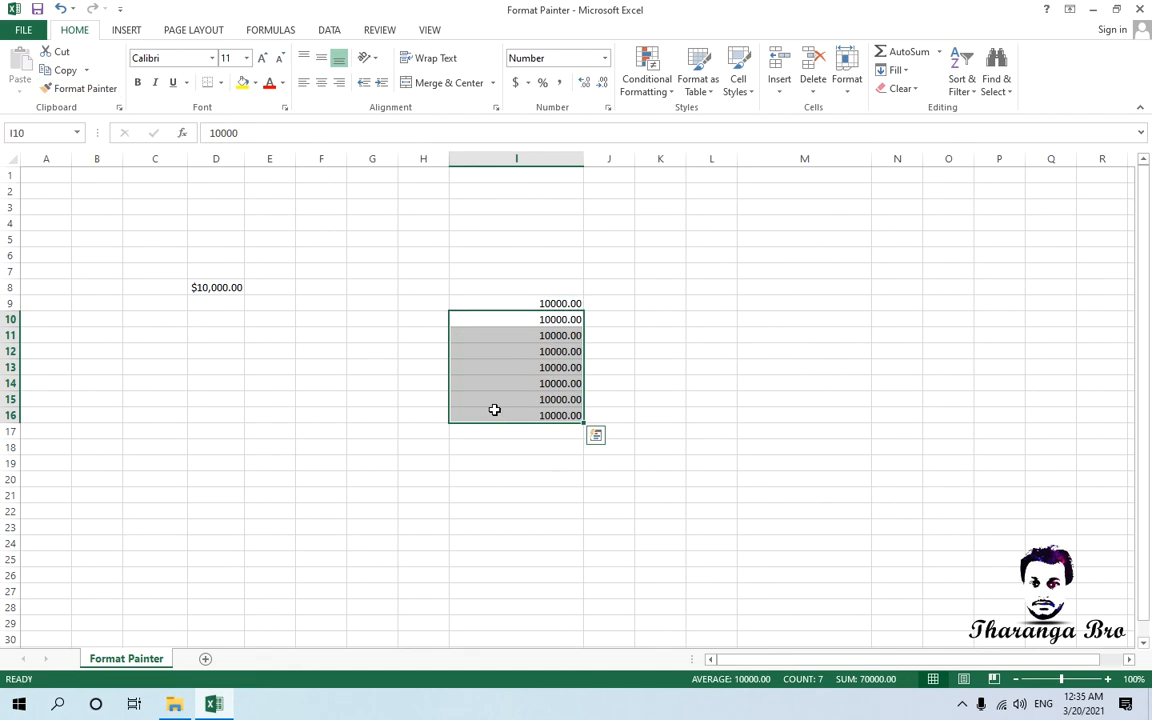
pyautogui.click(548, 300)
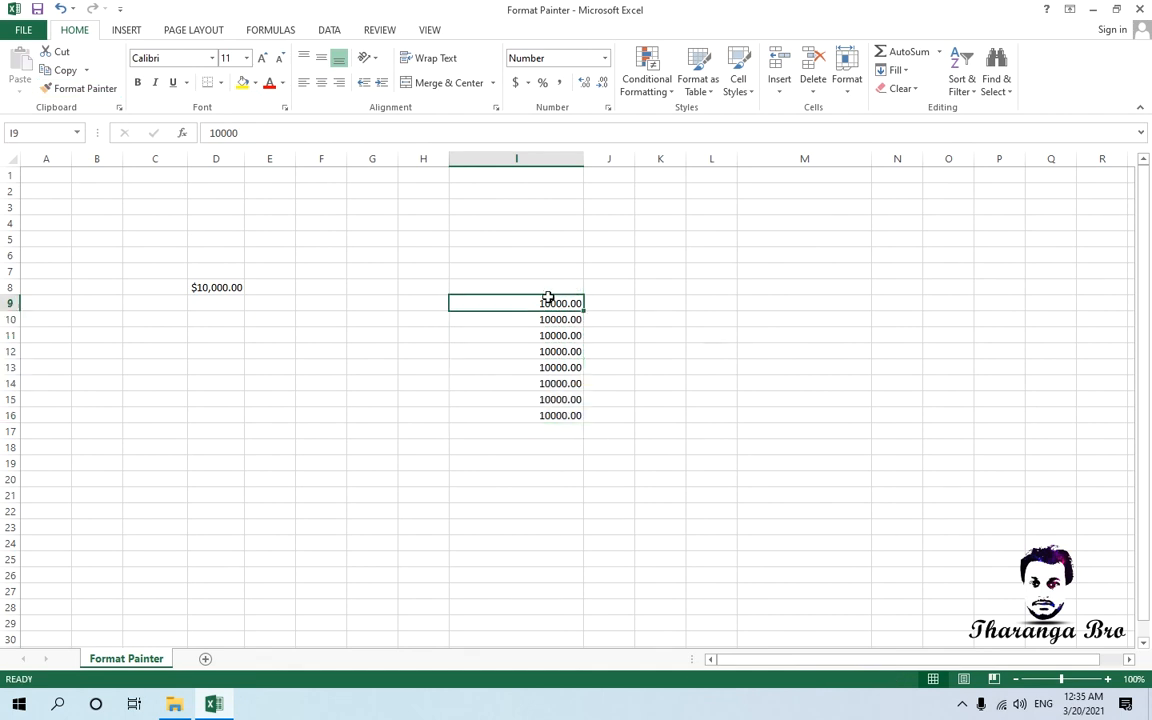
pyautogui.click(541, 333)
pyautogui.click(543, 303)
pyautogui.moveTo(536, 318); pyautogui.dragTo(542, 414)
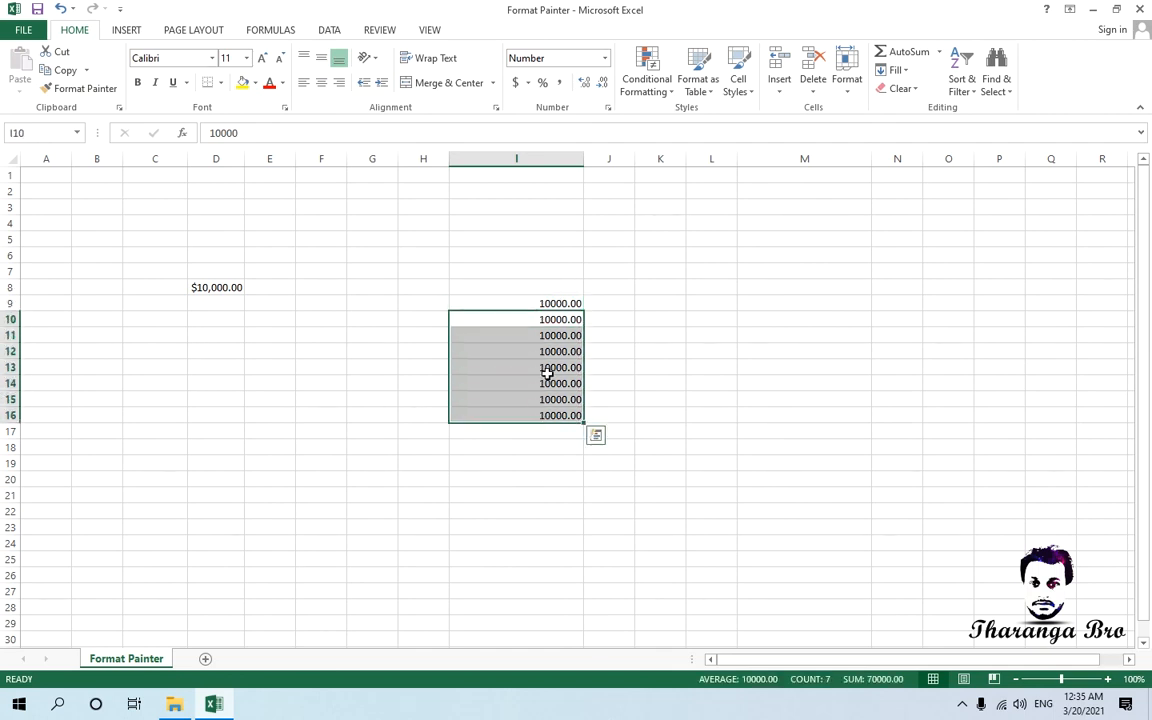
pyautogui.click(538, 447)
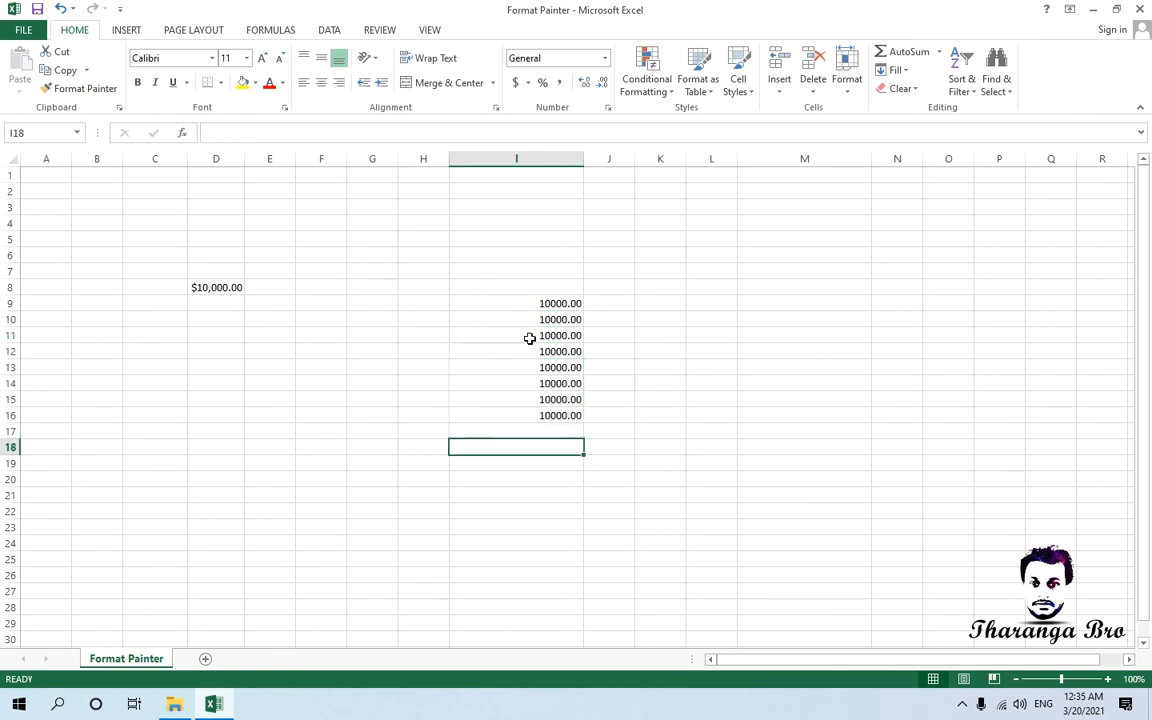
# - Undo the format painting on cells I10:I16
pyautogui.click(60, 9)
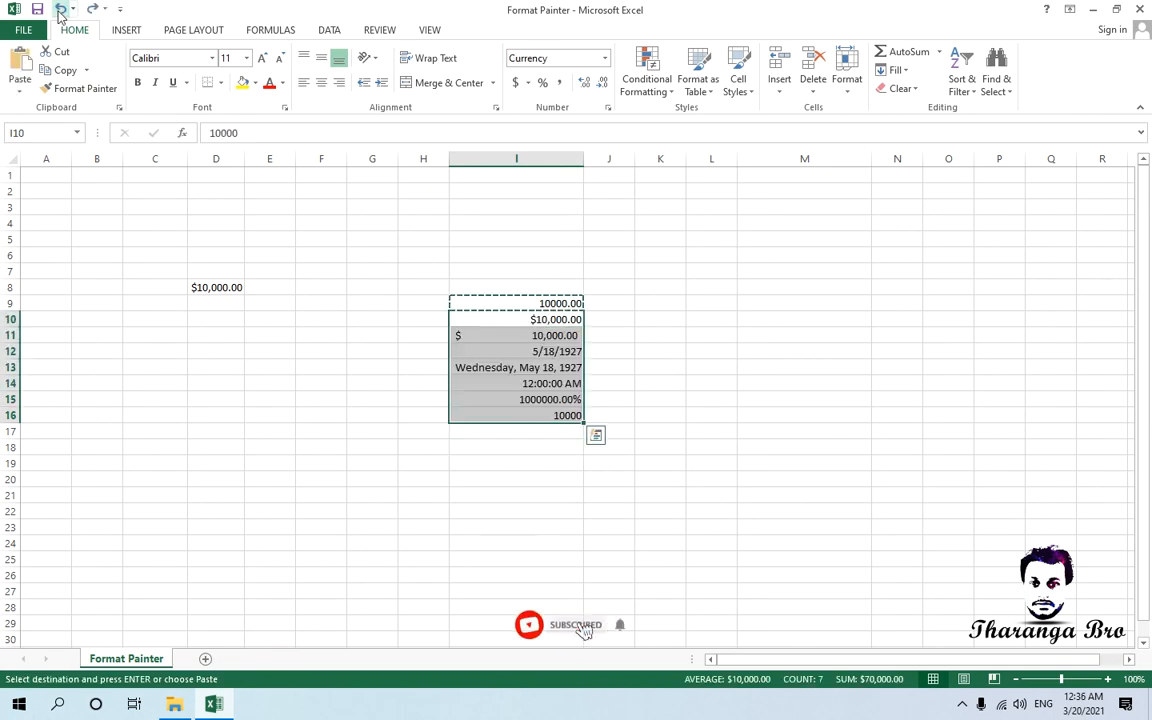
pyautogui.click(660, 351)
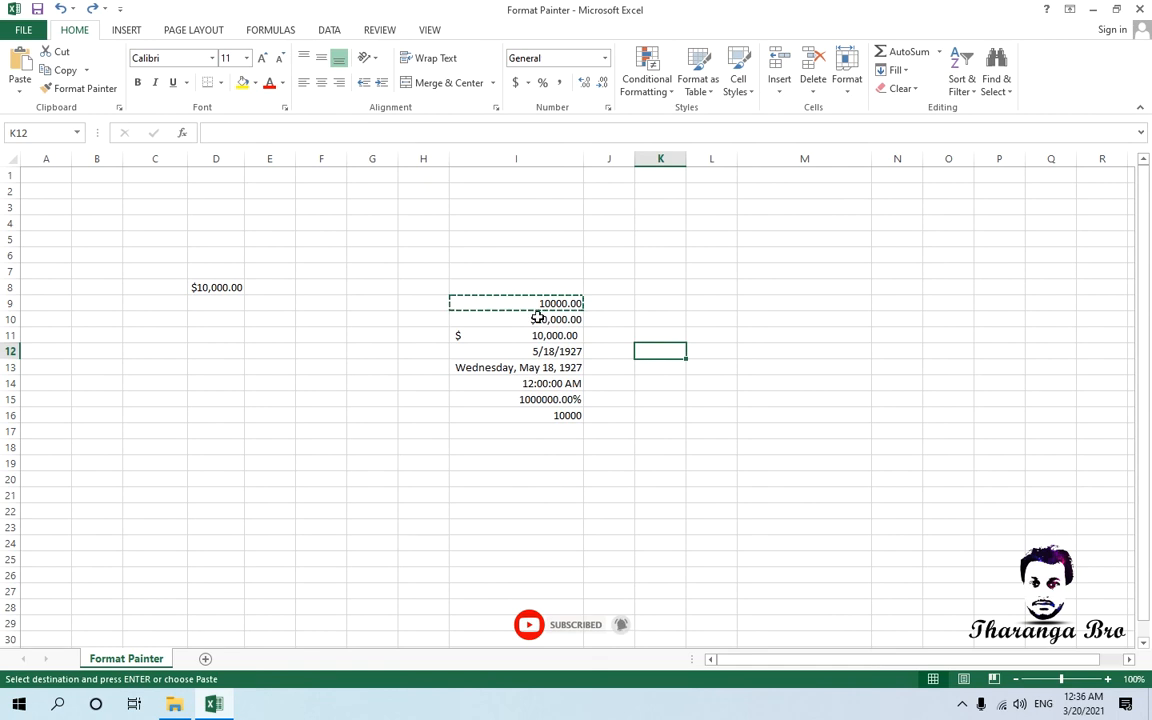
# - Copy the Currency format of cell I10 onto cells I11:I16 with Format Painter
pyautogui.click(535, 319)
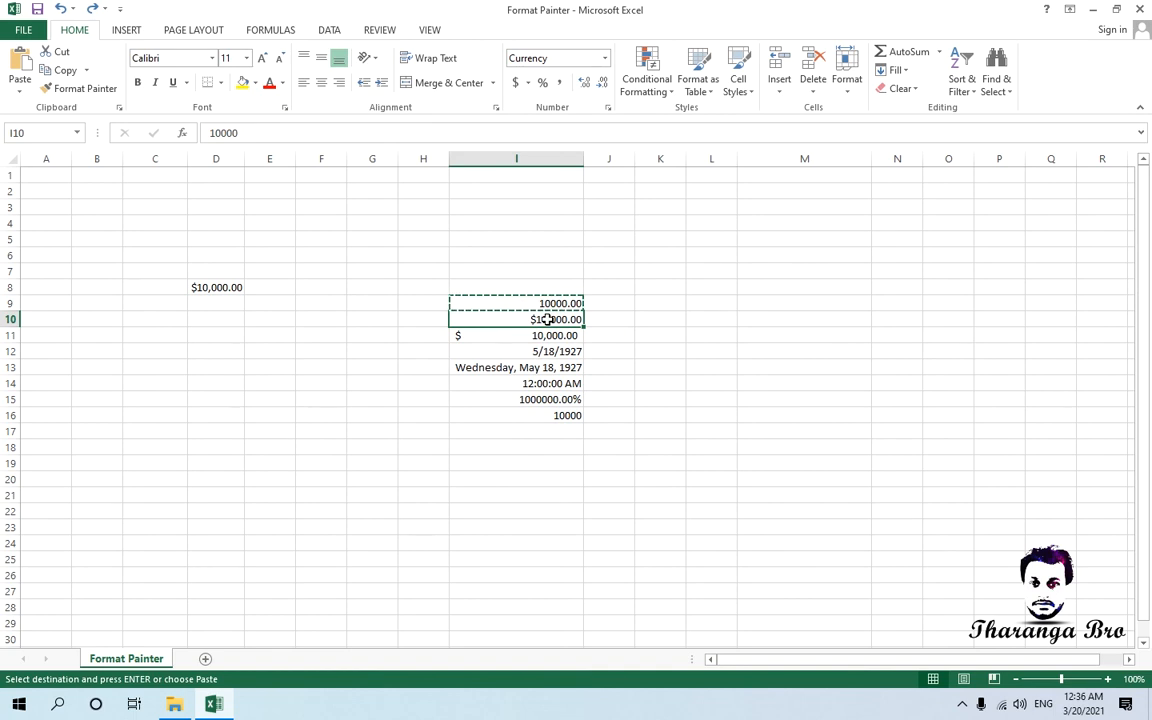
pyautogui.click(84, 91)
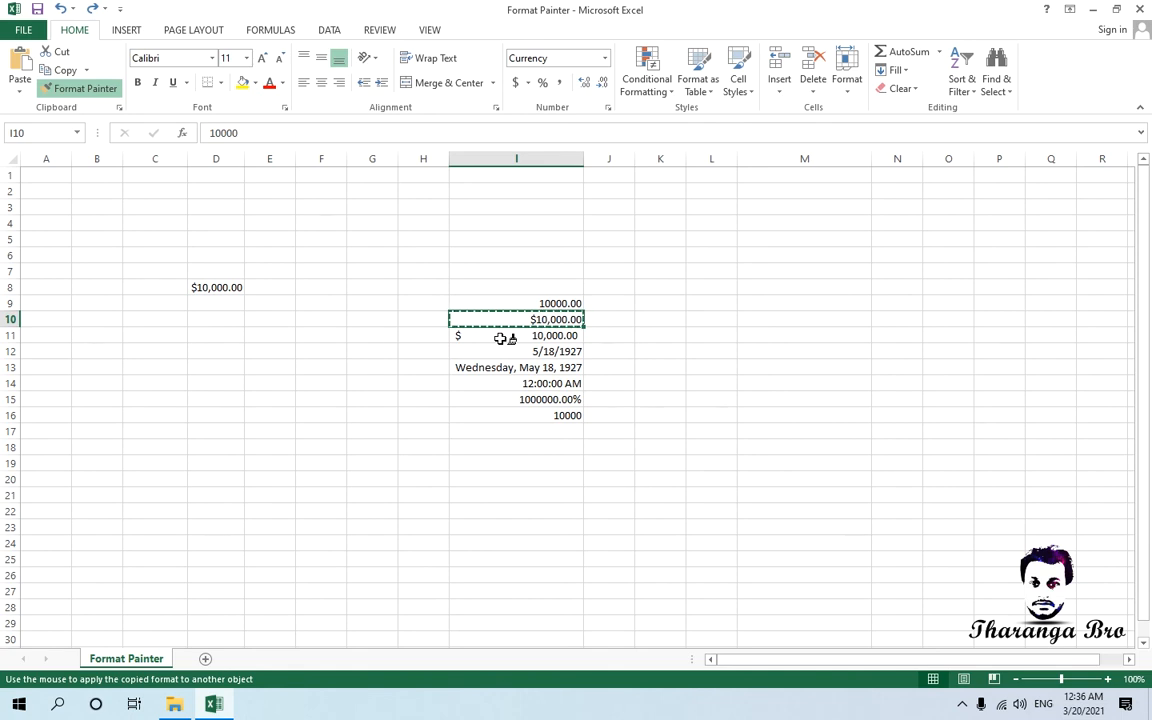
pyautogui.moveTo(501, 336)
pyautogui.mouseDown()
pyautogui.moveTo(527, 401)
pyautogui.moveTo(518, 416)
pyautogui.mouseUp()
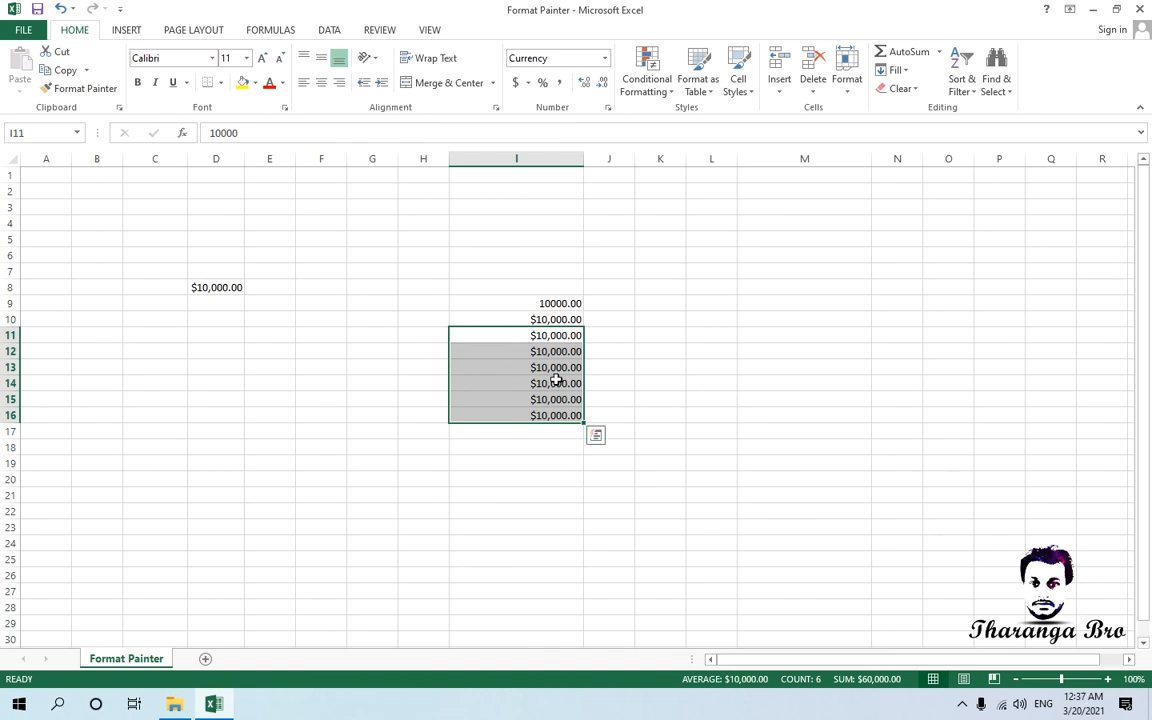
pyautogui.click(508, 273)
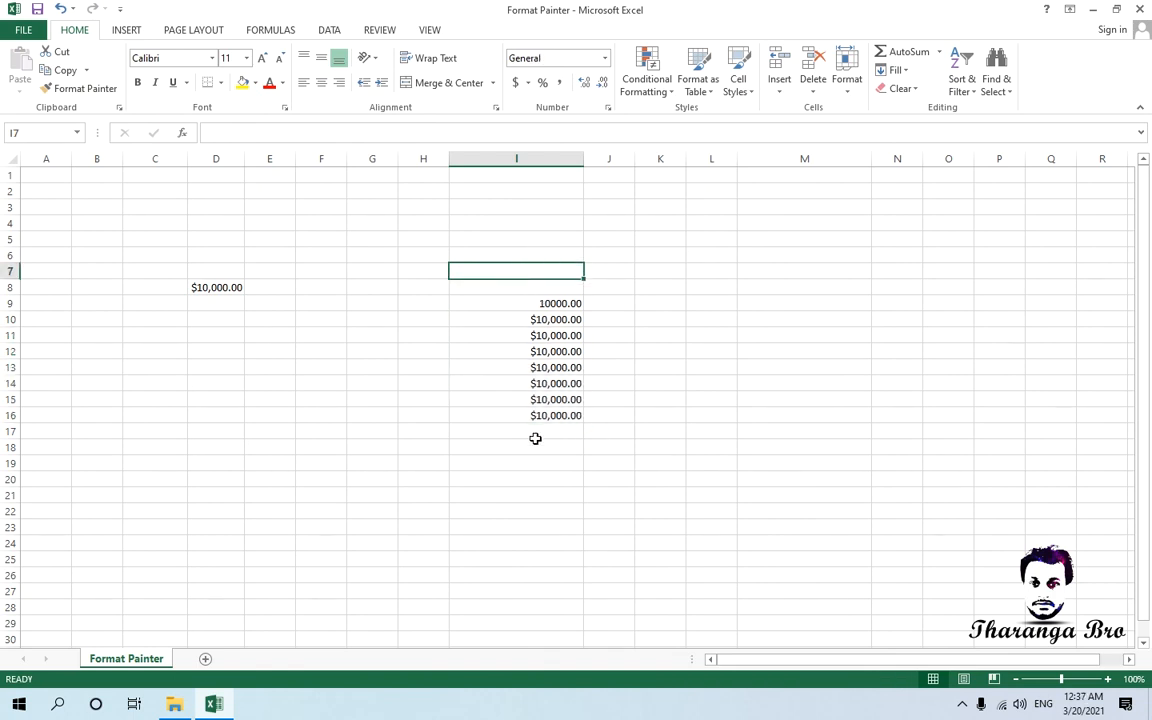